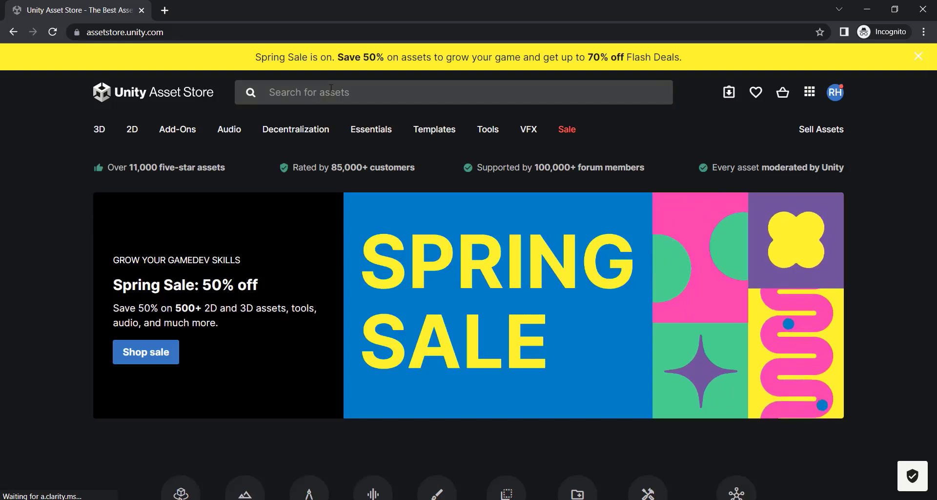
# - Search the Unity Asset Store for "space sparrow modular ship" and view the Star Sparrow Modular Spaceship page and its second preview image
pyautogui.click(331, 92)
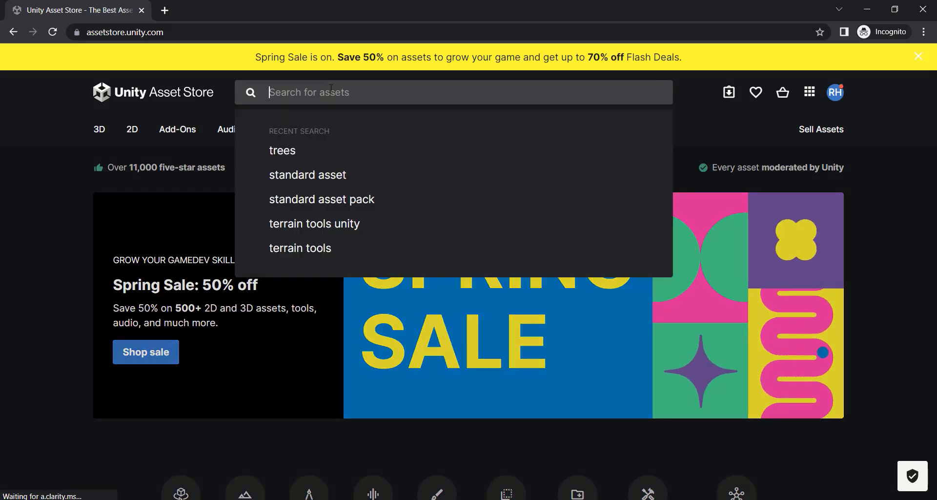
pyautogui.write('space ')
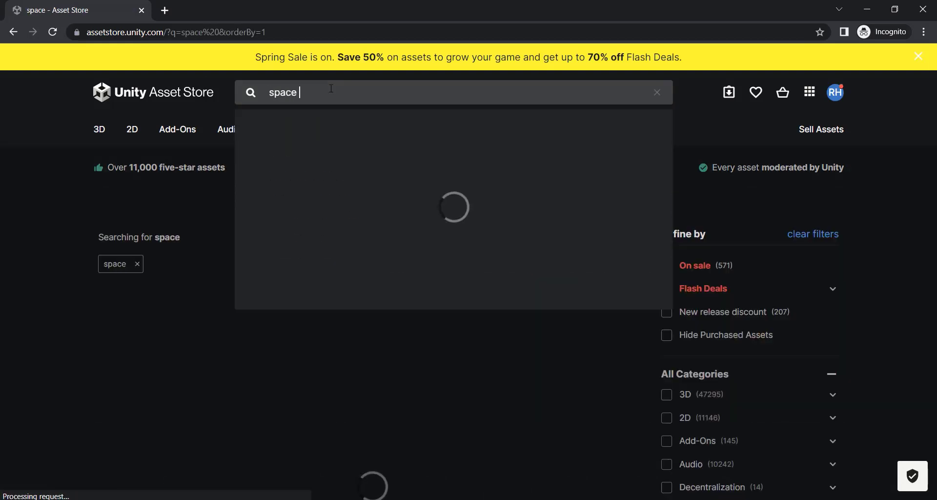
pyautogui.write('sparrow ')
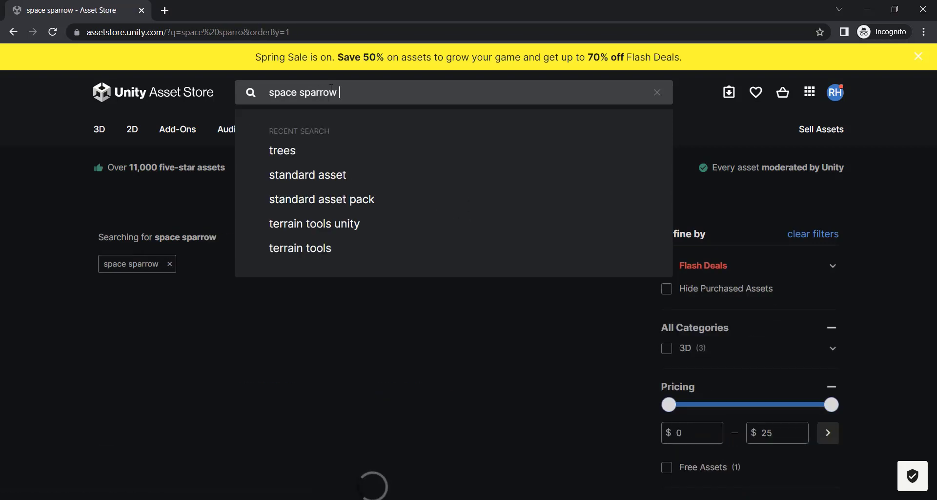
pyautogui.write('modular ship')
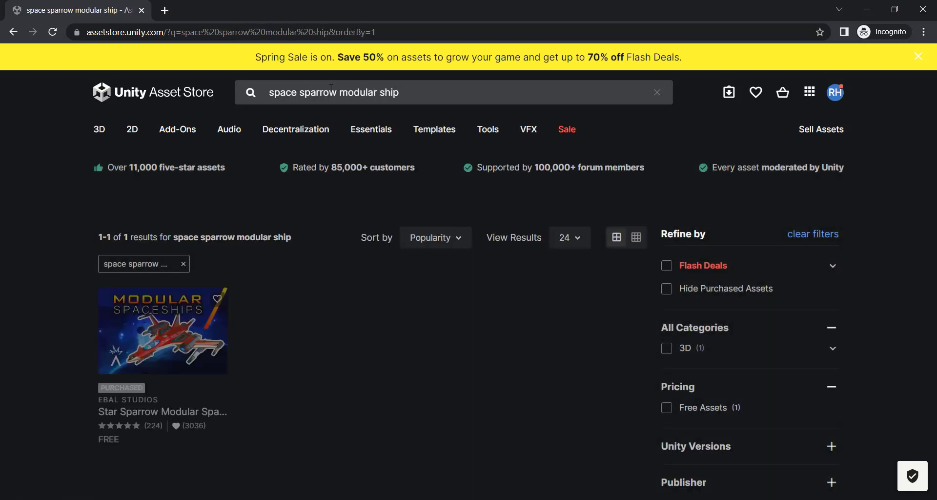
pyautogui.click(173, 349)
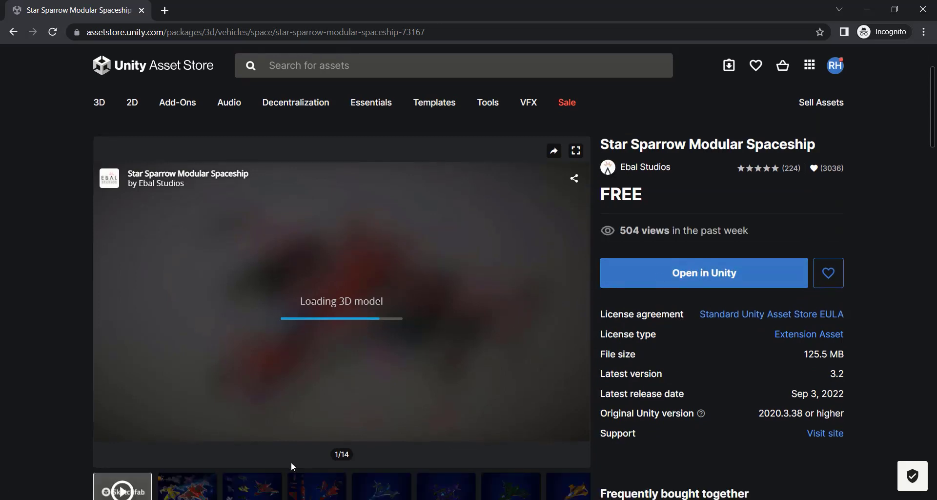
pyautogui.click(192, 487)
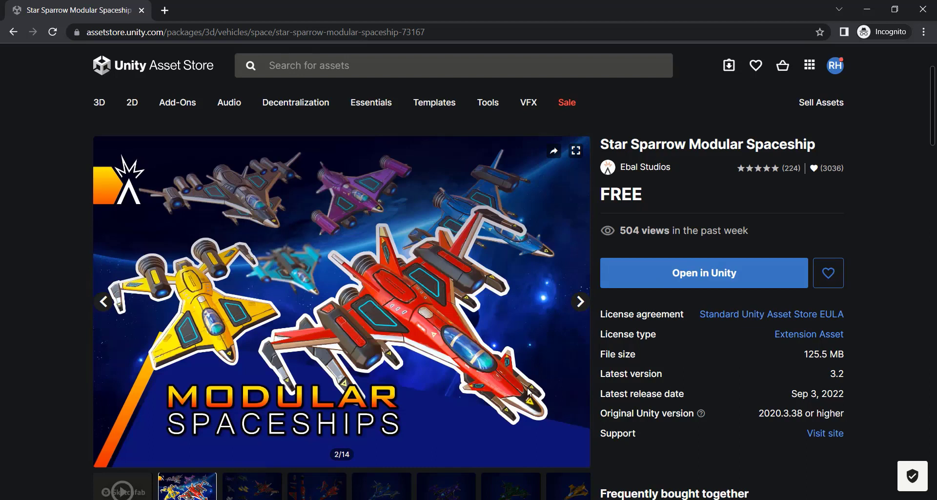
# - Open the Star Sparrow Modular Spaceship asset in Unity's Package Manager and download it
pyautogui.click(762, 274)
pyautogui.click(691, 283)
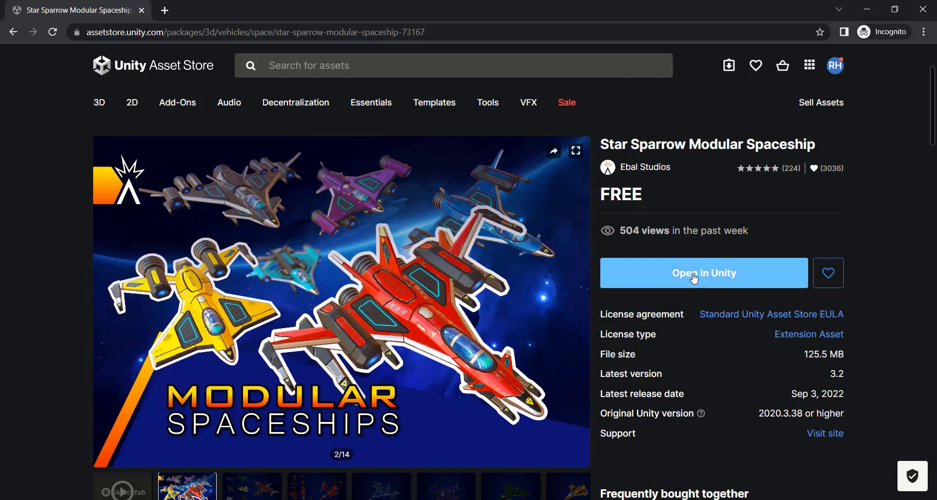
pyautogui.click(520, 139)
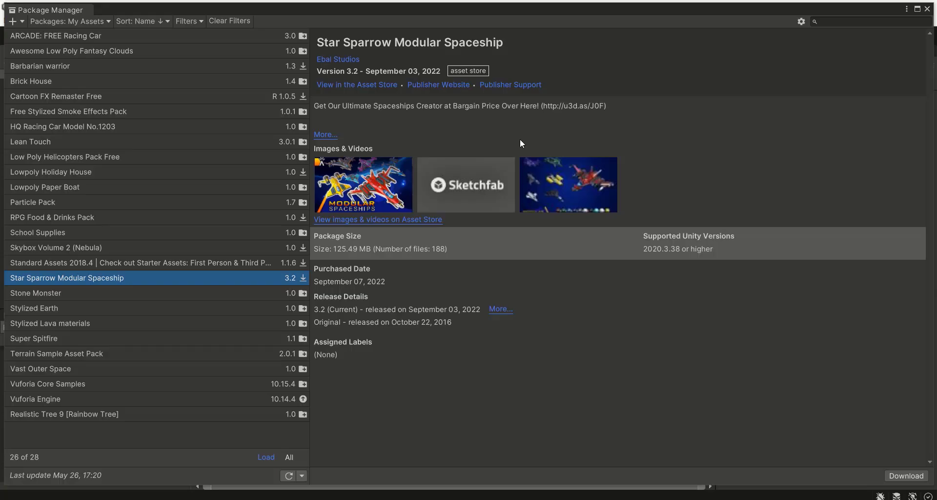
pyautogui.click(911, 477)
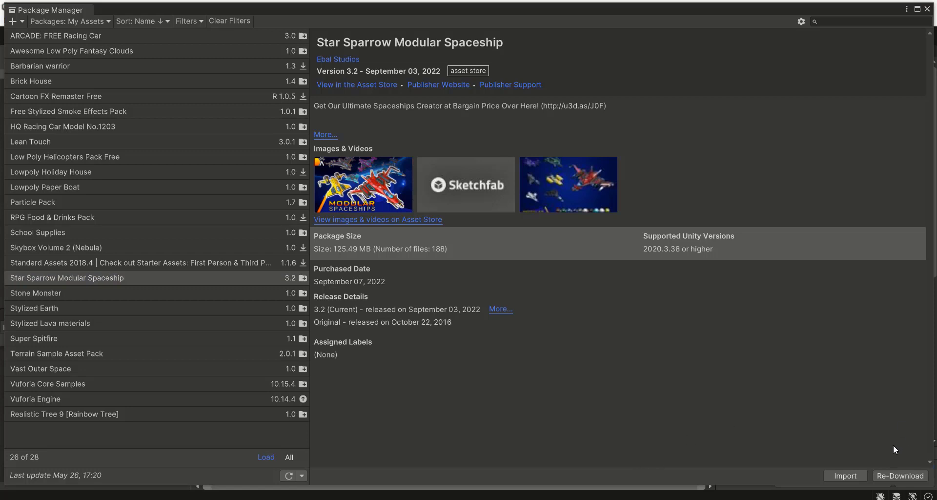
# - Import the Star Sparrow Modular Spaceship package into the project and close the Package Manager
pyautogui.click(860, 481)
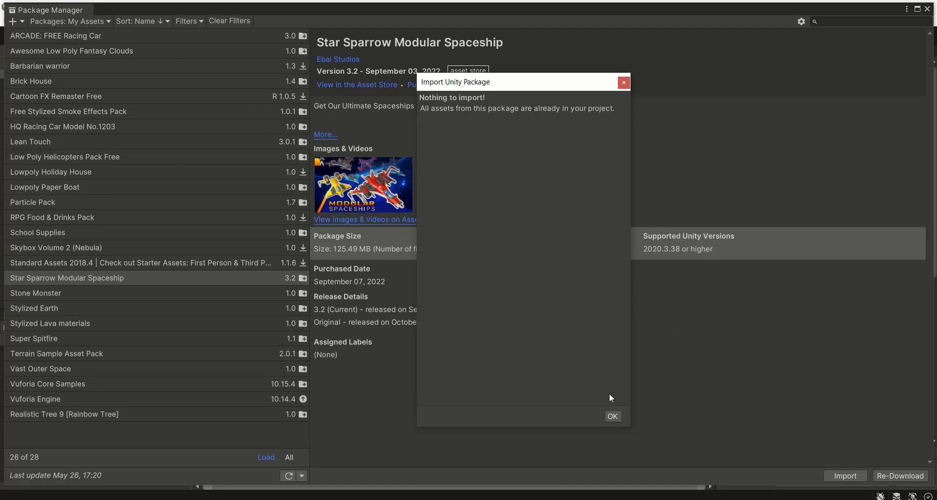
pyautogui.click(613, 416)
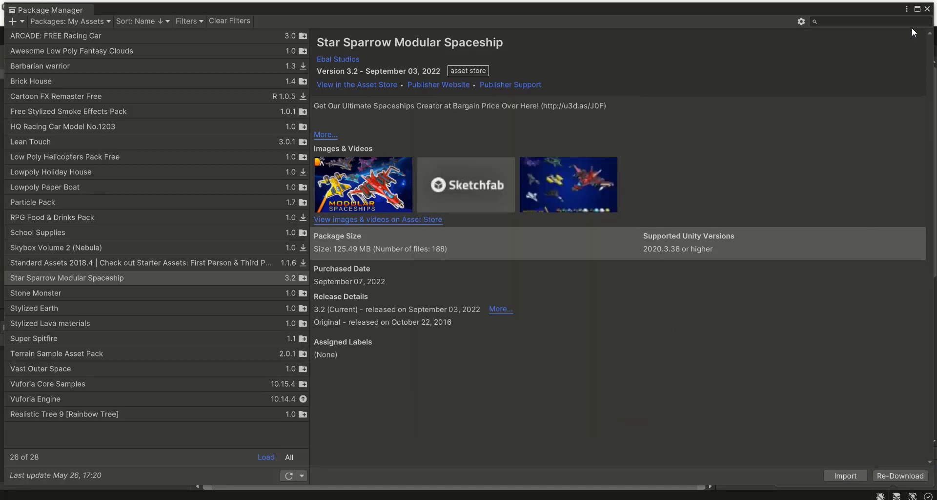
pyautogui.click(927, 9)
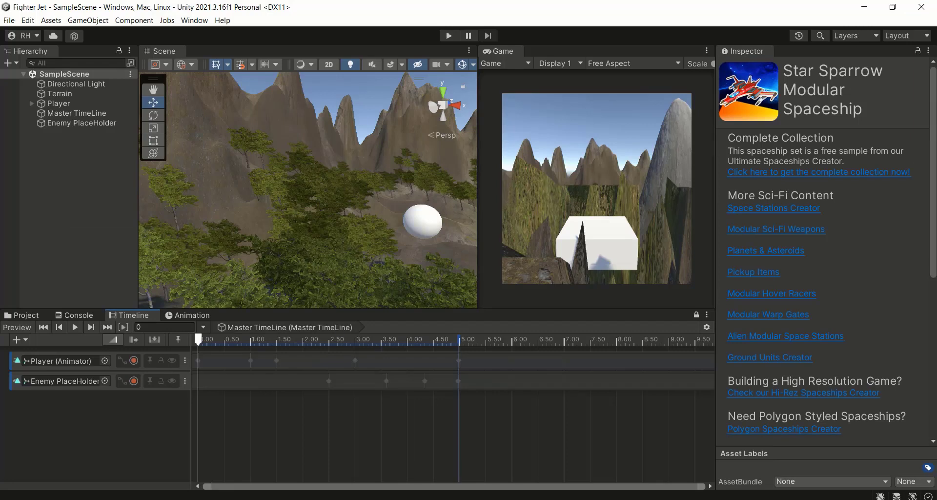
# - Open the Prefabs folder of the StarSparrow assets in the project files
pyautogui.click(27, 315)
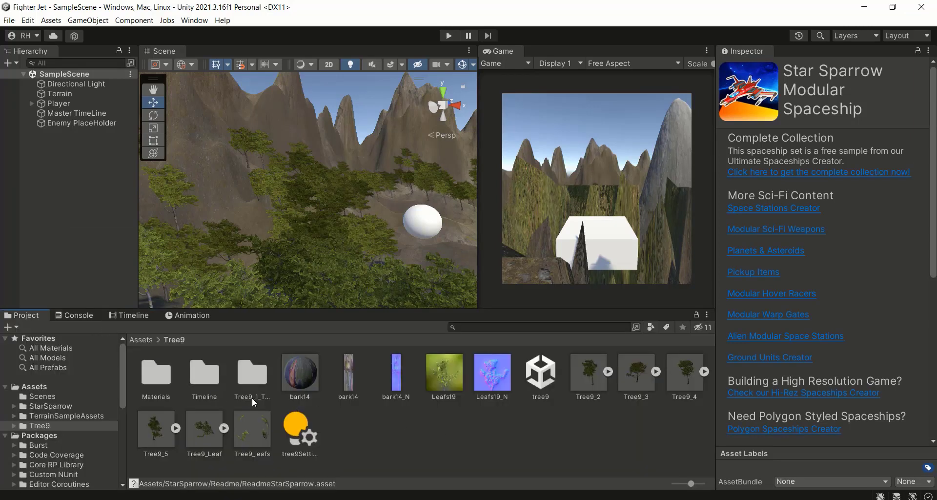
pyautogui.click(147, 340)
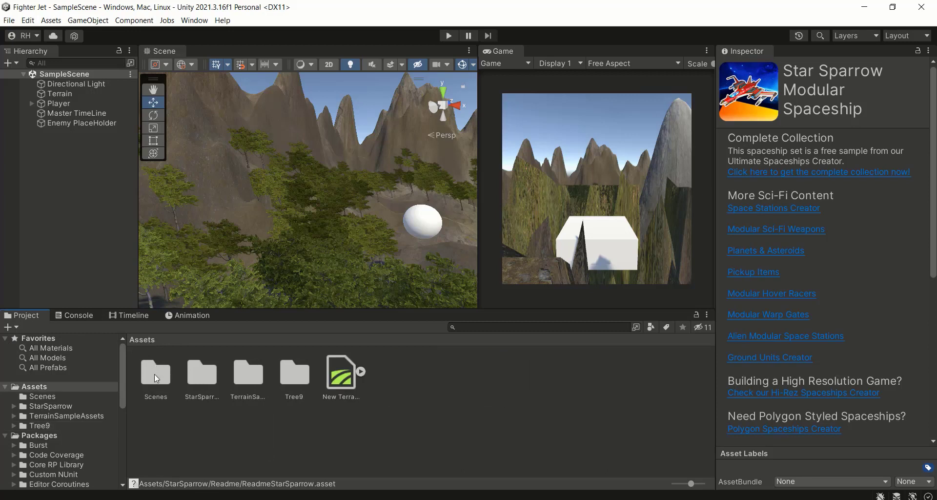
pyautogui.doubleClick(202, 373)
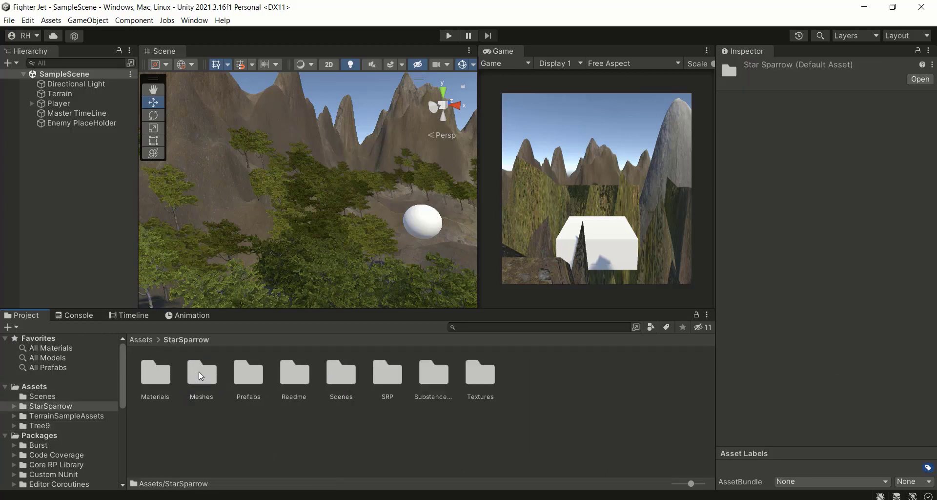
pyautogui.doubleClick(250, 377)
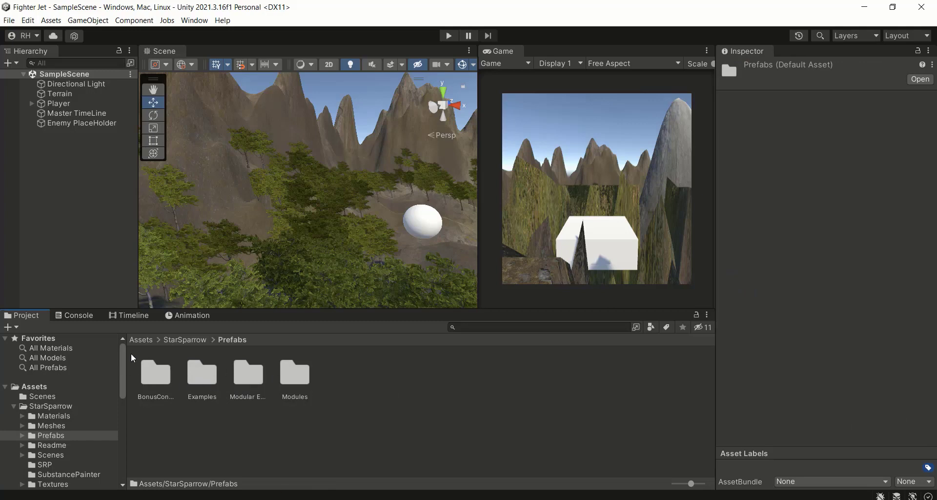
# - Look through the StarSparrow prefab subfolders, including Modules, and open the Modular Examples folder
pyautogui.click(152, 375)
pyautogui.click(194, 379)
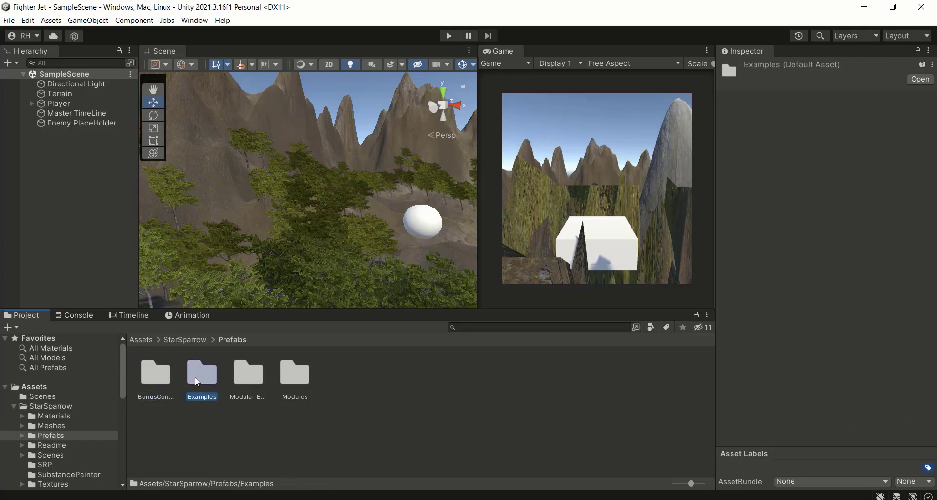
pyautogui.click(246, 382)
pyautogui.click(286, 382)
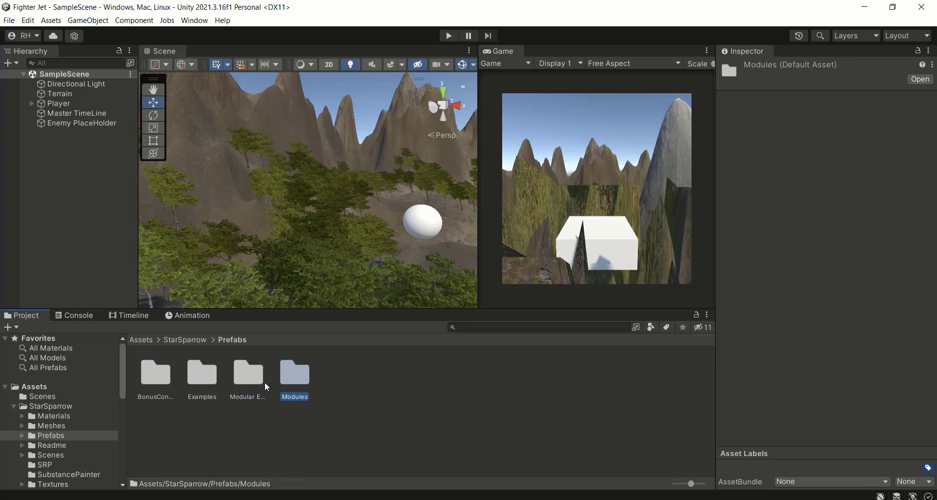
pyautogui.doubleClick(295, 378)
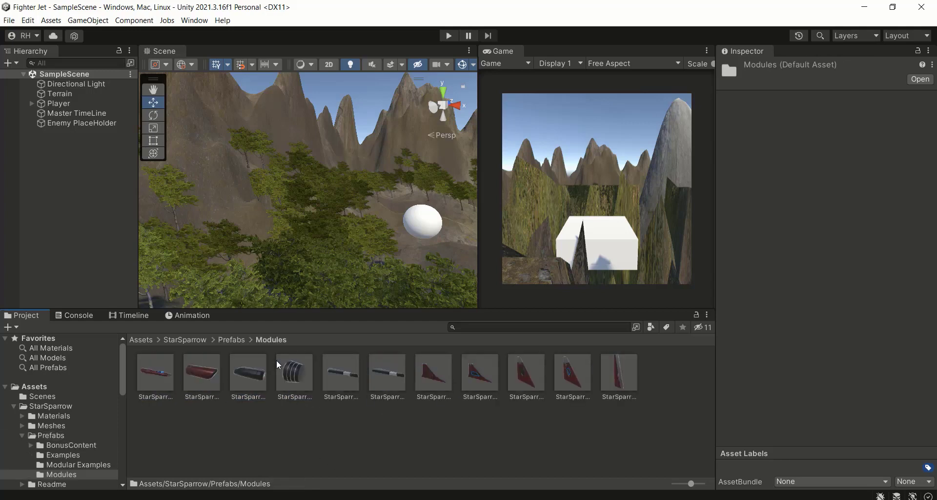
pyautogui.click(227, 339)
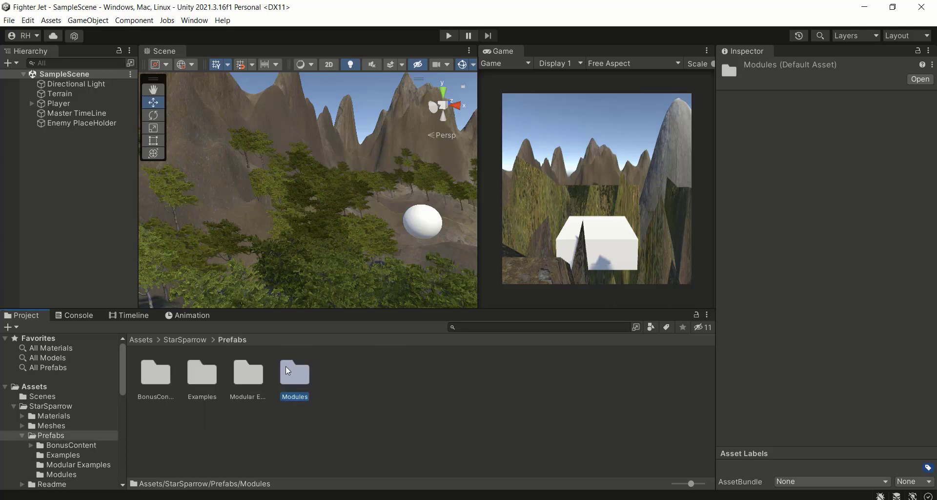
pyautogui.doubleClick(243, 374)
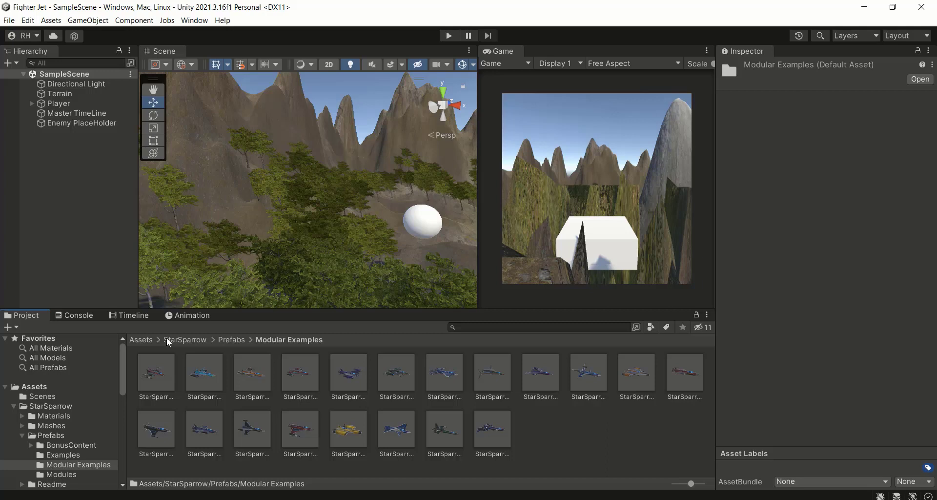
# - Enlarge the prefab preview and examine the StarSparrow ships in the Modular Examples folder one after another
pyautogui.click(171, 374)
pyautogui.moveTo(829, 386); pyautogui.dragTo(825, 209)
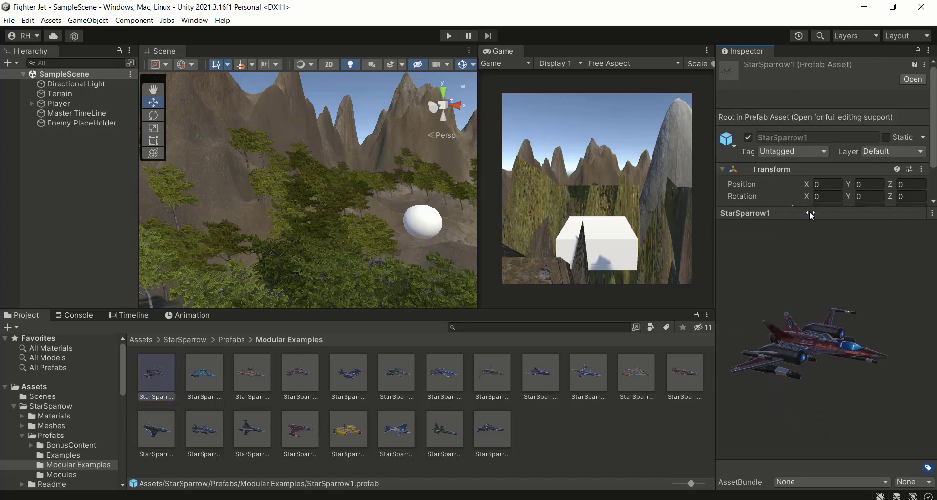
pyautogui.click(205, 381)
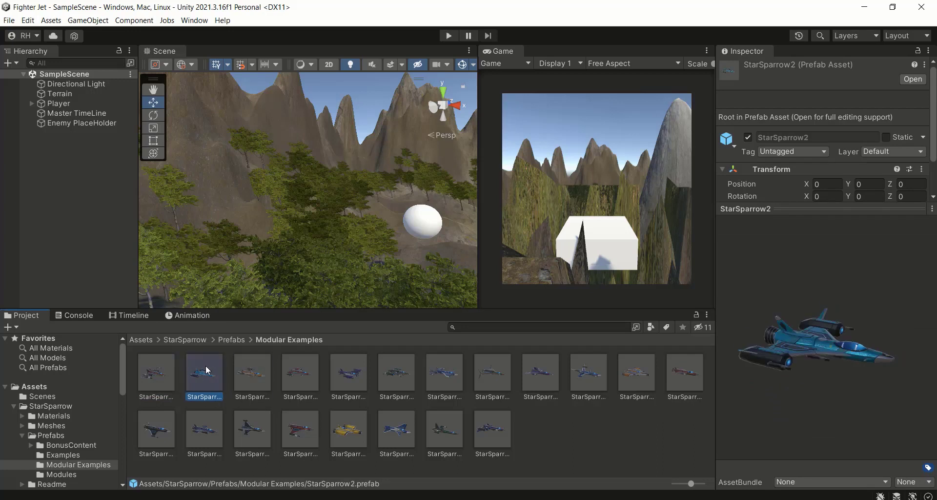
pyautogui.click(262, 373)
pyautogui.click(302, 375)
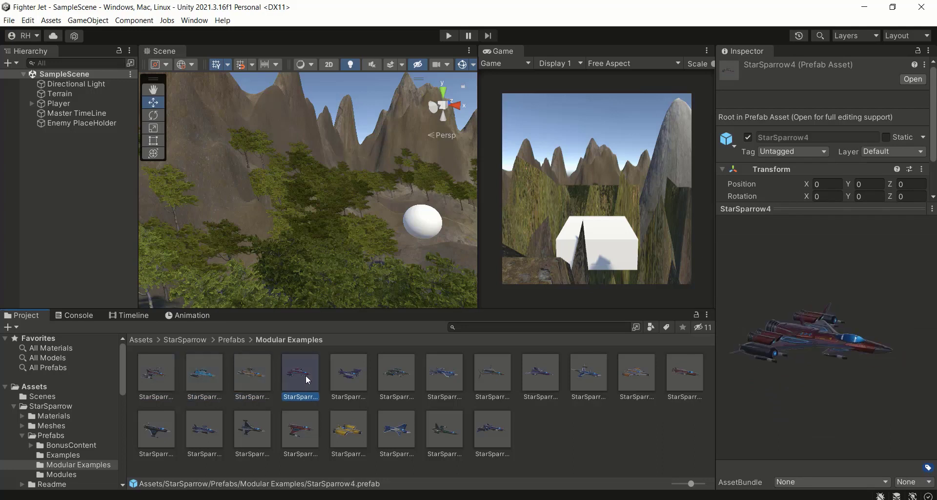
pyautogui.click(339, 368)
pyautogui.click(397, 369)
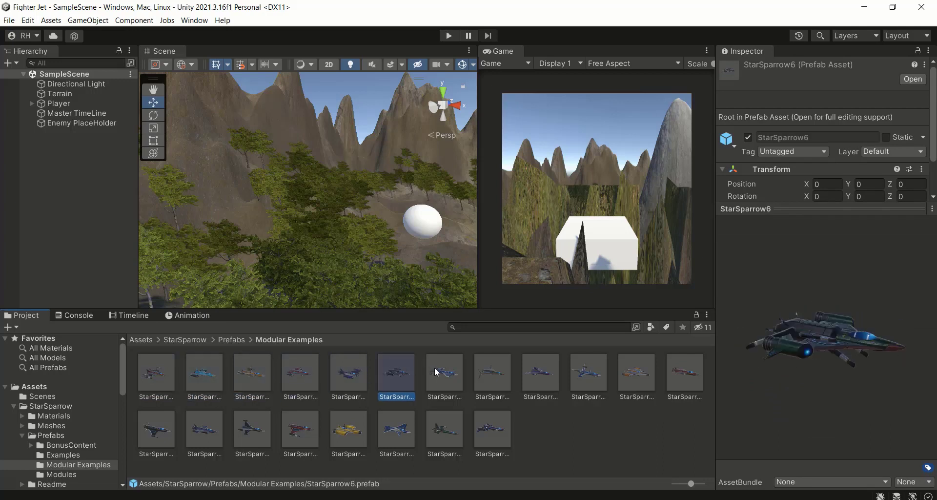
pyautogui.click(437, 369)
pyautogui.click(493, 372)
pyautogui.click(541, 373)
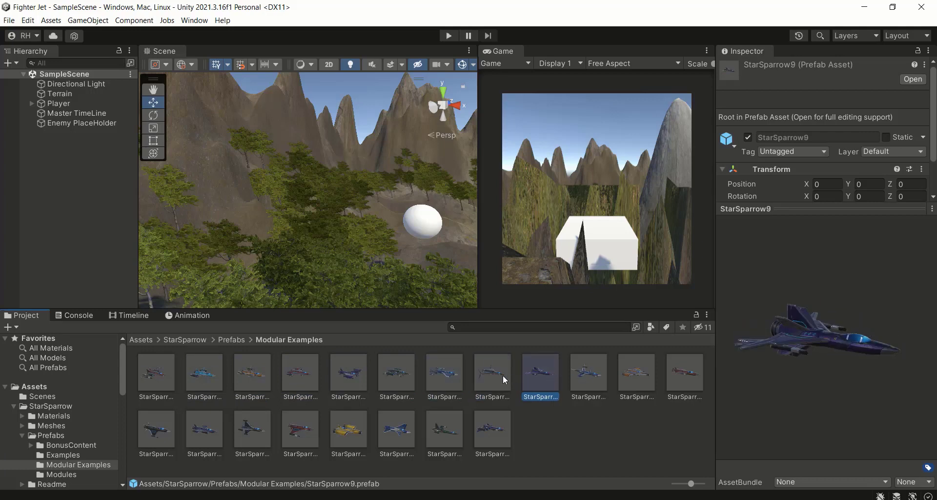
pyautogui.click(503, 374)
pyautogui.click(590, 372)
pyautogui.click(637, 372)
pyautogui.click(682, 374)
pyautogui.click(487, 430)
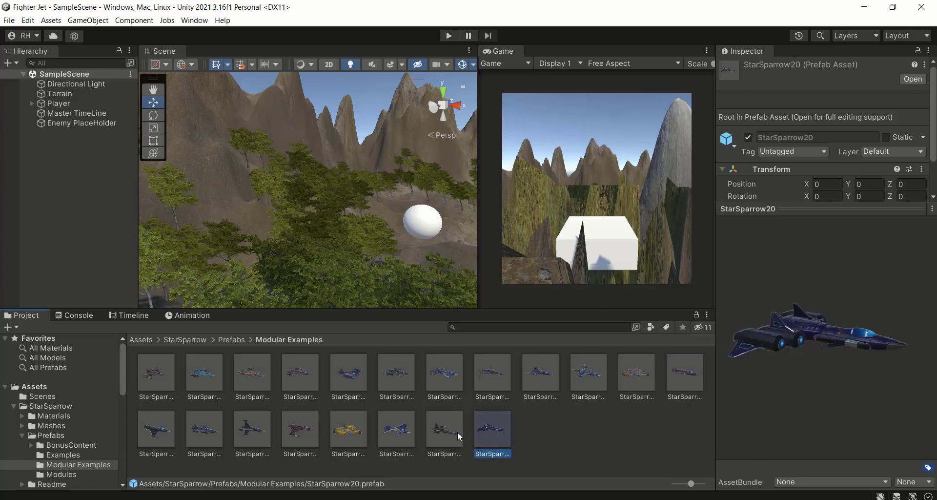
pyautogui.click(457, 431)
pyautogui.click(390, 427)
pyautogui.click(301, 429)
pyautogui.click(247, 430)
pyautogui.click(205, 426)
pyautogui.click(148, 430)
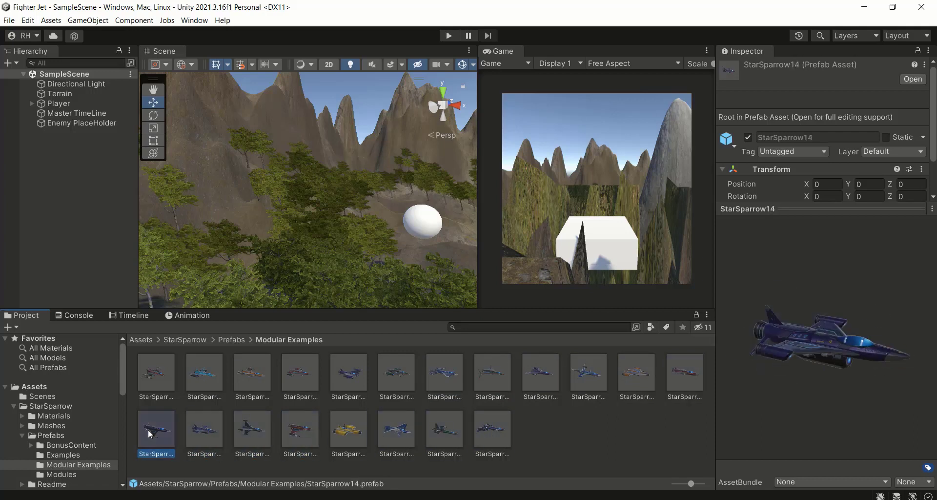
# - Compare the StarSparrow20 and StarSparrow2 prefabs by rotating their previews
pyautogui.click(490, 429)
pyautogui.click(220, 377)
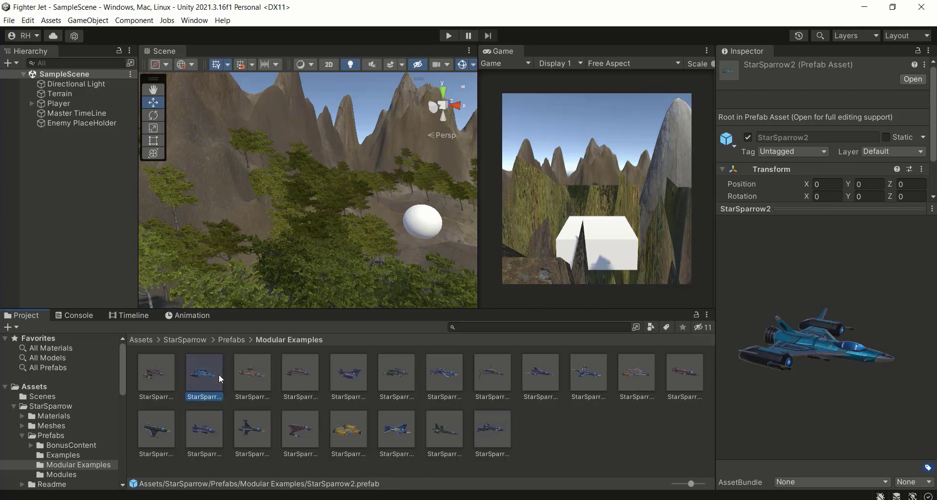
pyautogui.click(477, 428)
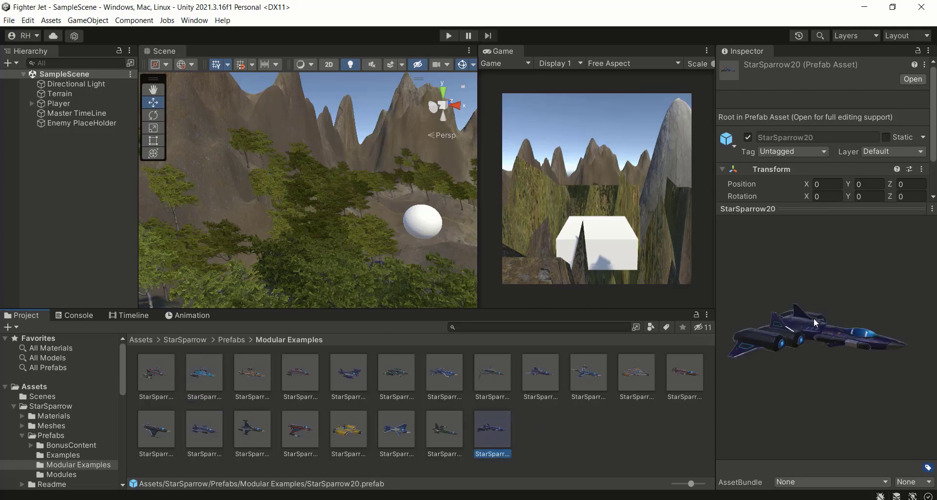
pyautogui.moveTo(833, 338); pyautogui.dragTo(703, 330)
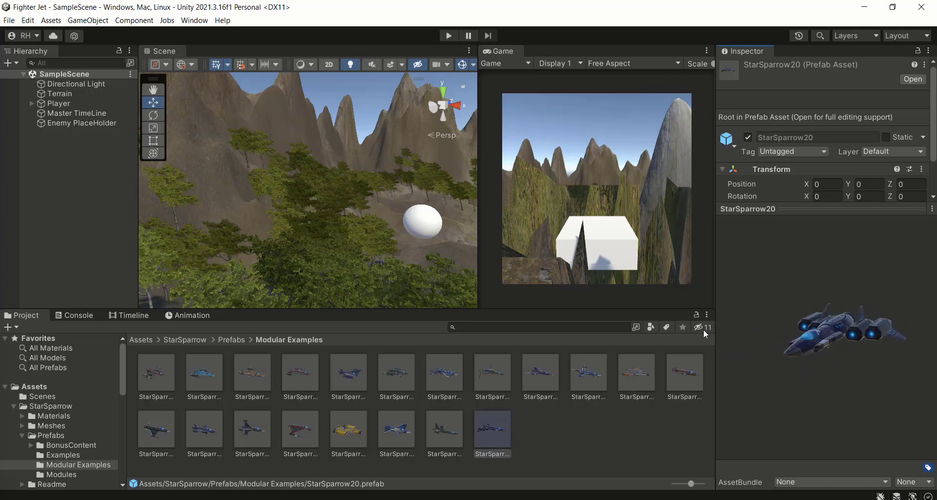
pyautogui.click(201, 372)
pyautogui.moveTo(746, 354); pyautogui.dragTo(718, 360)
pyautogui.click(500, 431)
pyautogui.moveTo(841, 339); pyautogui.dragTo(663, 376)
# - Add the StarSparrow20 prefab to the scene's root level and reset its Transform
pyautogui.moveTo(478, 429); pyautogui.dragTo(79, 169)
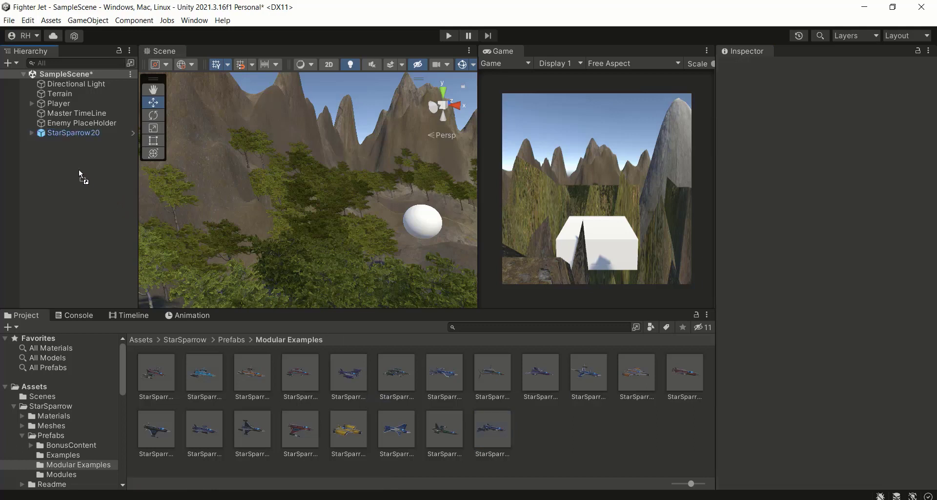
pyautogui.click(71, 131)
pyautogui.rightClick(772, 110)
pyautogui.click(782, 117)
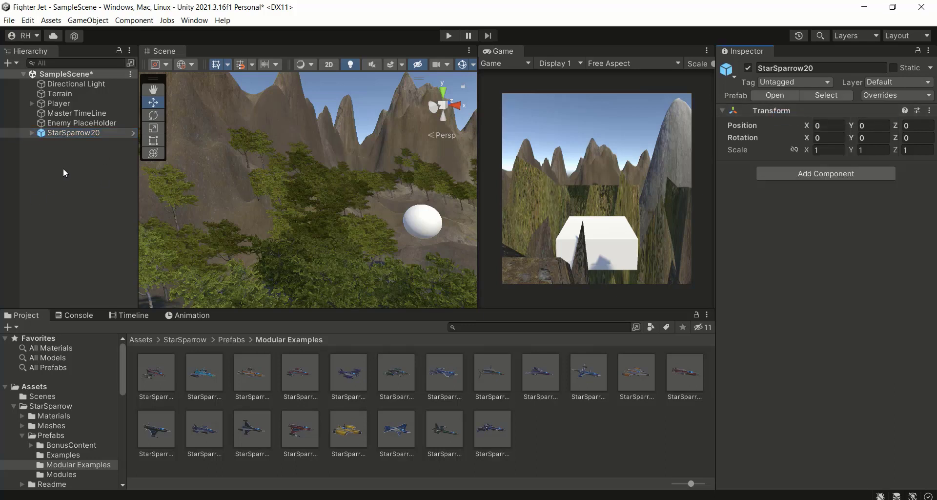
# - Copy the Transform component of the Player Ship cube nested under Player
pyautogui.click(32, 103)
pyautogui.click(67, 124)
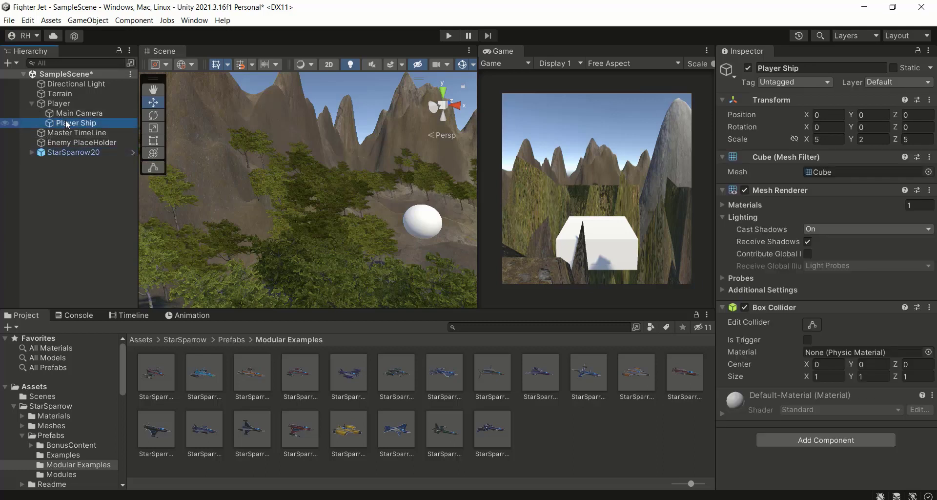
pyautogui.click(838, 97)
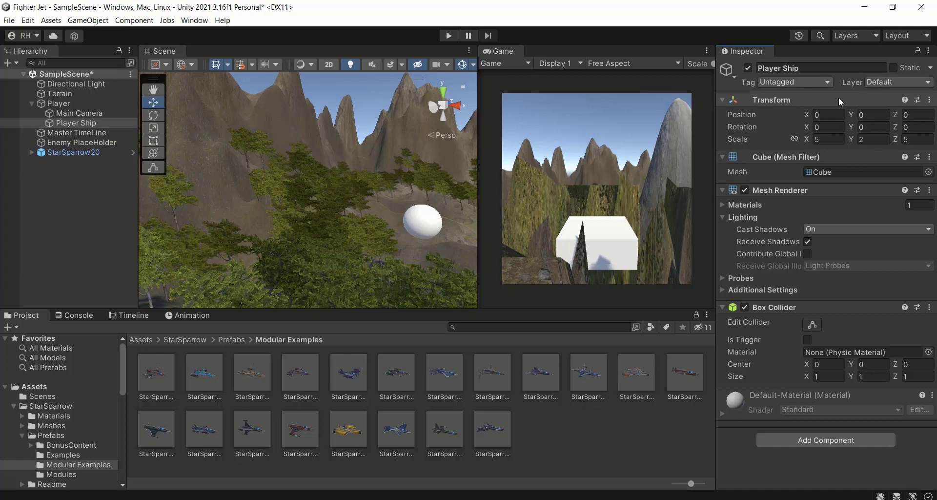
pyautogui.rightClick(830, 100)
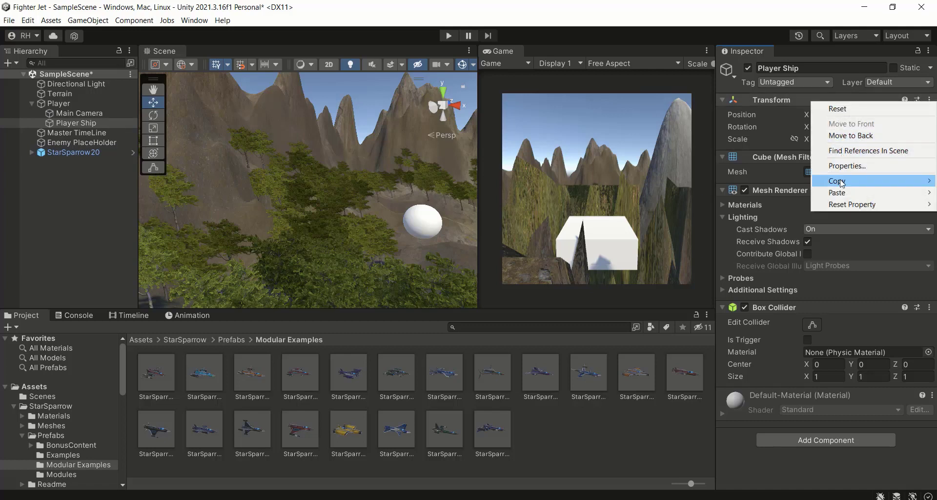
pyautogui.moveTo(841, 183)
pyautogui.click(761, 228)
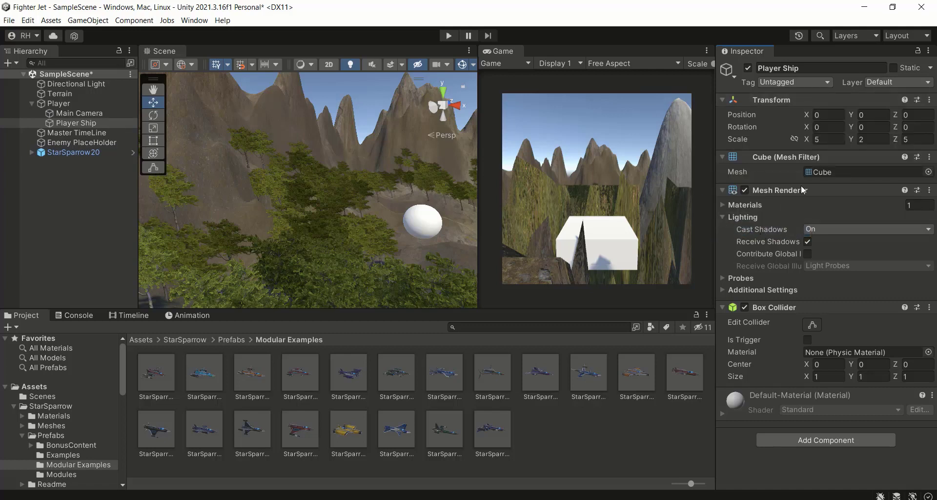
# - Delete the Player Ship cube and make StarSparrow20 a child of Player in its place
pyautogui.click(73, 124)
pyautogui.press('Delete')
pyautogui.moveTo(64, 142); pyautogui.dragTo(61, 103)
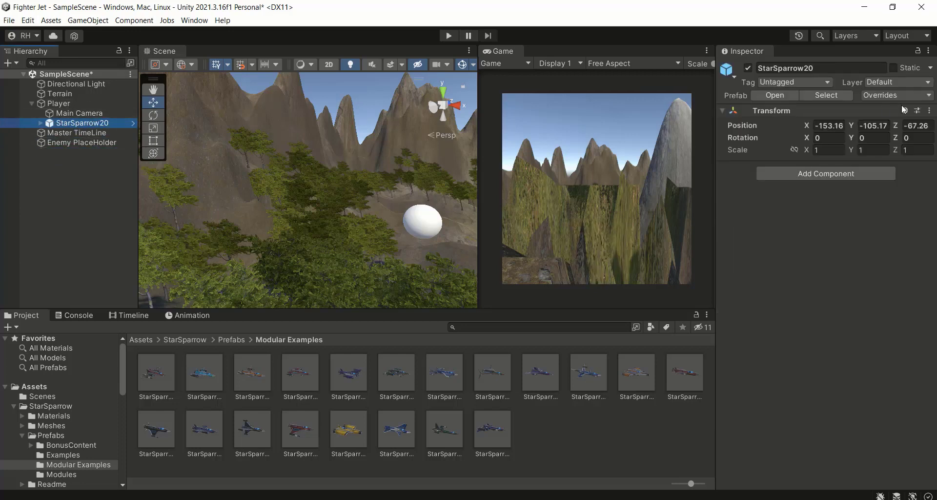
# - Paste the copied Transform component values onto StarSparrow20
pyautogui.rightClick(828, 111)
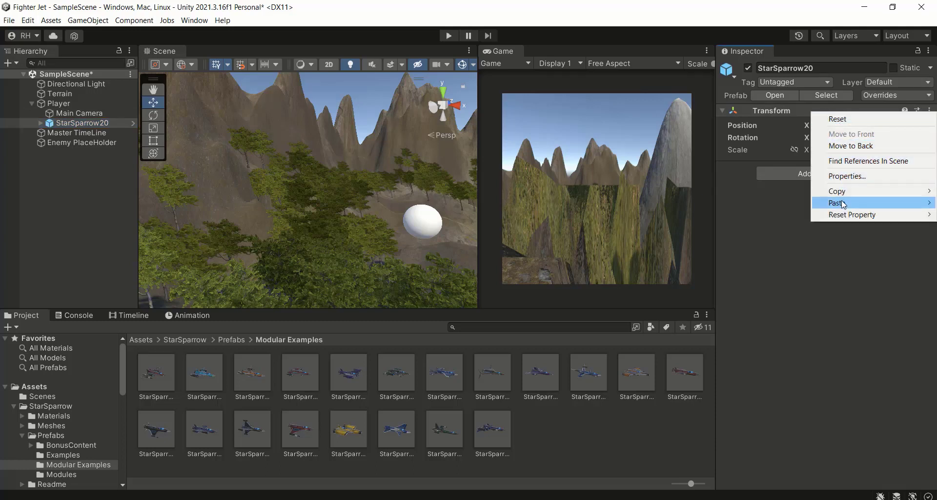
pyautogui.moveTo(843, 204)
pyautogui.click(740, 262)
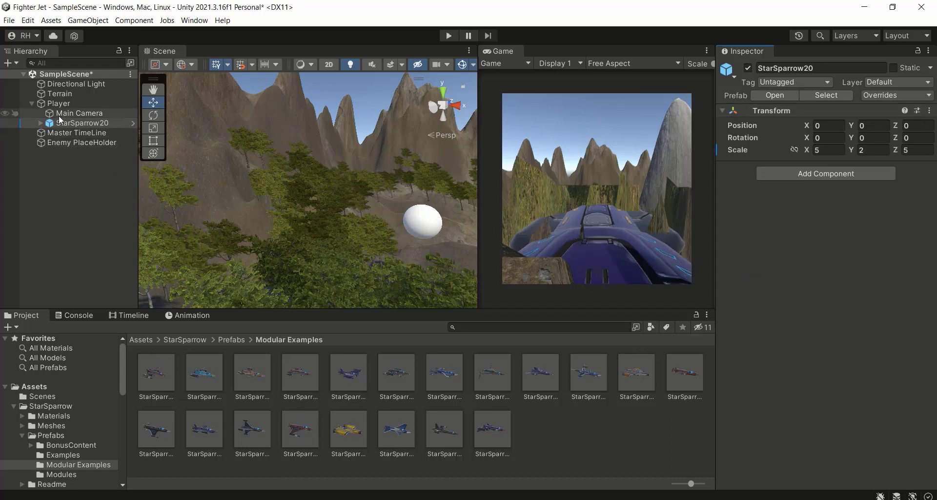
# - Set StarSparrow20's scale to 1 on the X, Y and Z axes
pyautogui.doubleClick(75, 123)
pyautogui.keyDown('alt'); pyautogui.moveTo(331, 192); pyautogui.dragTo(444, 329); pyautogui.keyUp('alt')
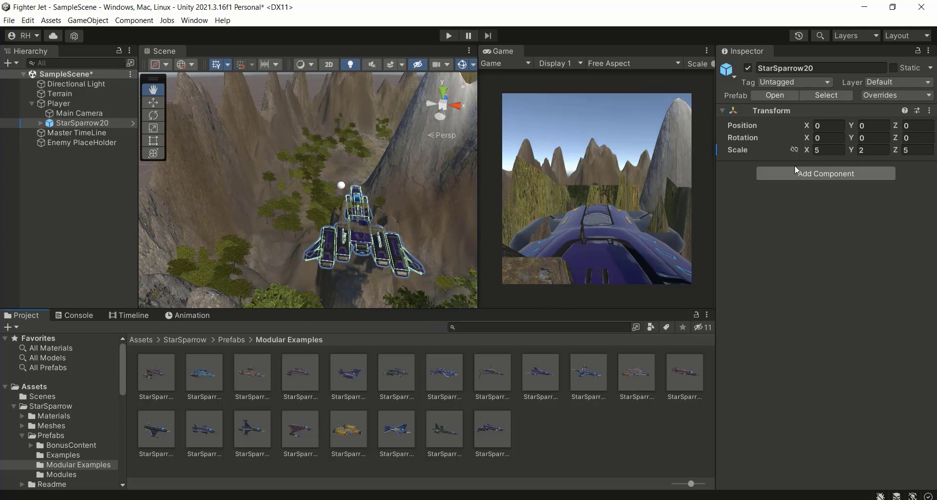
pyautogui.click(824, 152)
pyautogui.write('1')
pyautogui.click(883, 150)
pyautogui.write('1')
pyautogui.click(911, 151)
pyautogui.write('1')
pyautogui.press('Return')
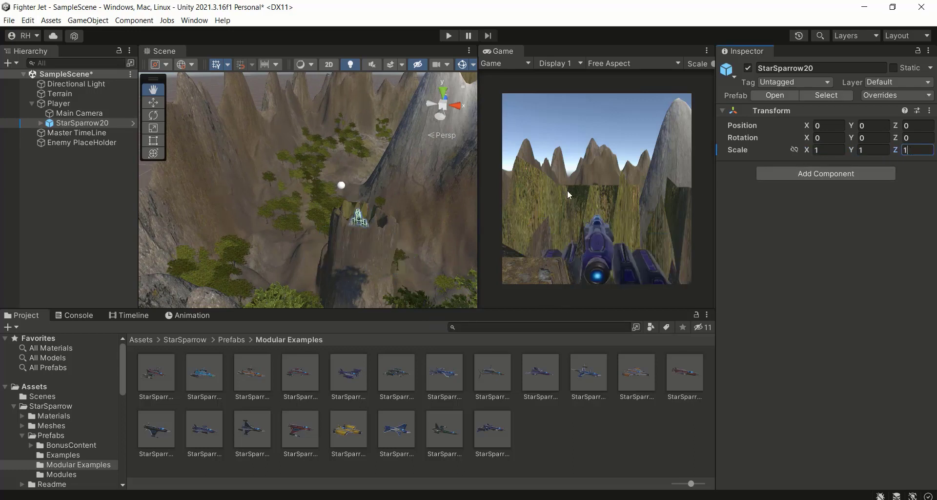
# - Examine the rescaled StarSparrow20 and its surroundings in the scene from above and from behind
pyautogui.scroll(-2, 280, 261)
pyautogui.moveTo(280, 262); pyautogui.dragTo(369, 359, button='right')
pyautogui.moveTo(293, 178)
pyautogui.mouseDown(button='right')
pyautogui.moveTo(220, 207)
pyautogui.moveTo(278, 180)
pyautogui.mouseUp(button='right')
pyautogui.scroll(3, 279, 179)
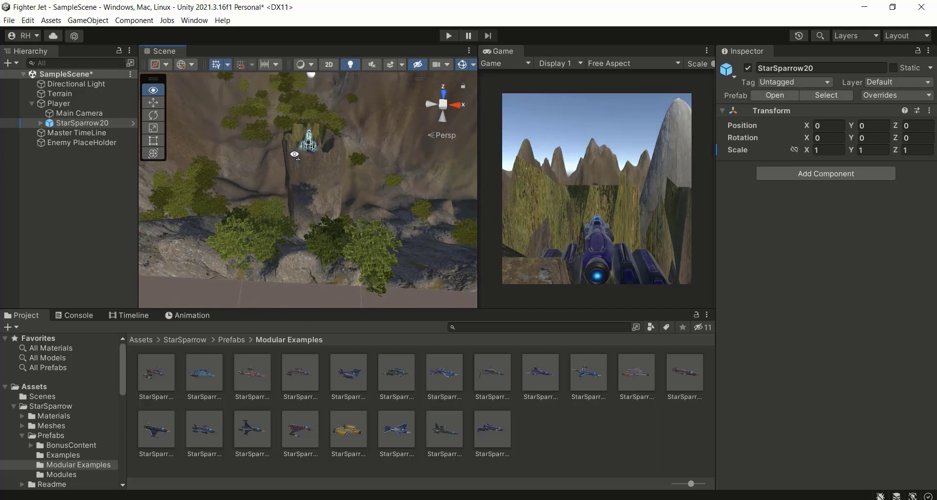
pyautogui.scroll(6, 279, 179)
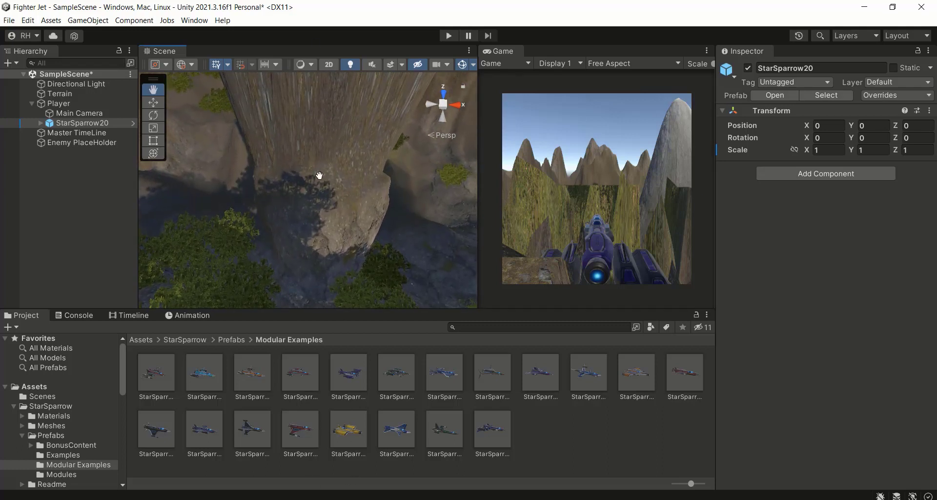
pyautogui.moveTo(288, 195); pyautogui.dragTo(303, 156, button='right')
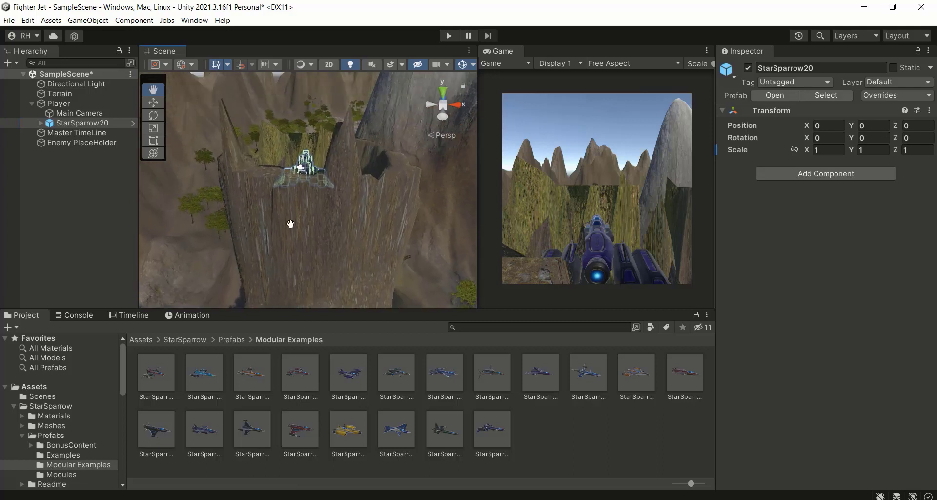
pyautogui.moveTo(303, 165); pyautogui.dragTo(301, 176)
pyautogui.moveTo(292, 137); pyautogui.dragTo(292, 137, button='right')
pyautogui.press('w')
pyautogui.press('s')
pyautogui.press('q')
pyautogui.press('e')
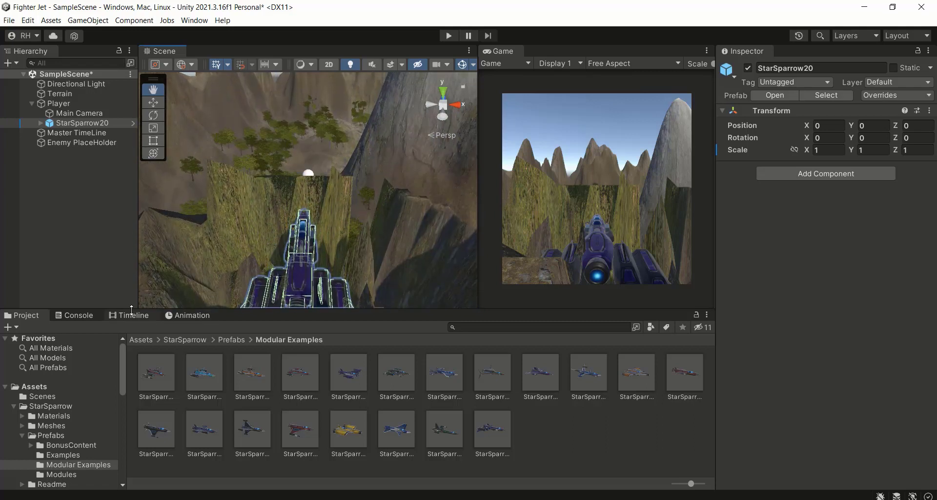
# - Play the Master TimeLine to preview the spaceship's flight in the Scene and Game views
pyautogui.click(146, 315)
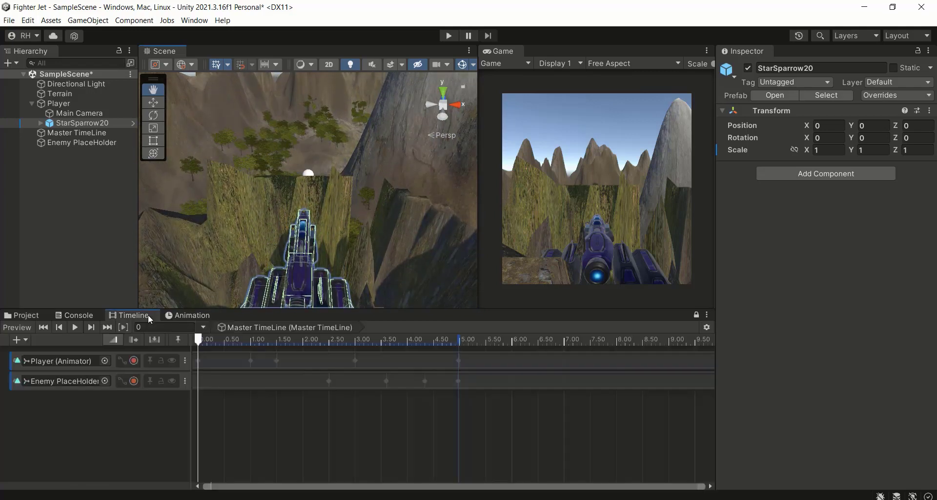
pyautogui.click(75, 328)
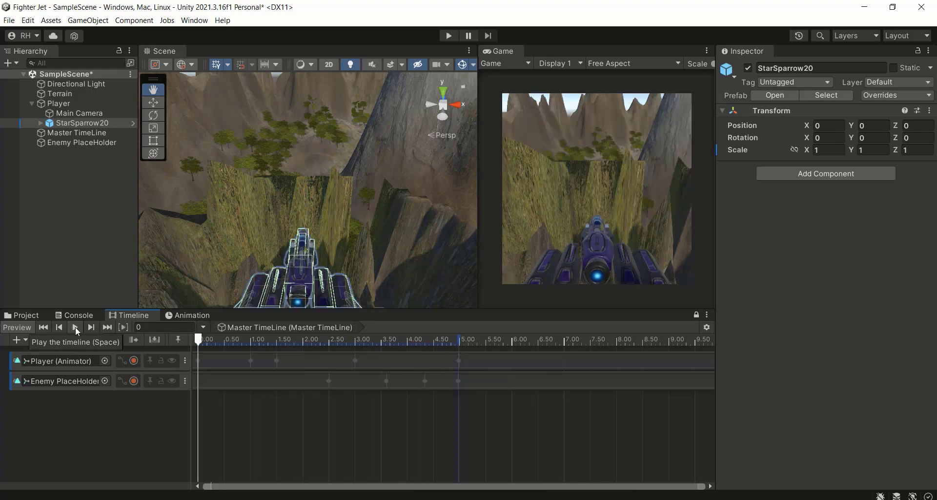
pyautogui.click(75, 327)
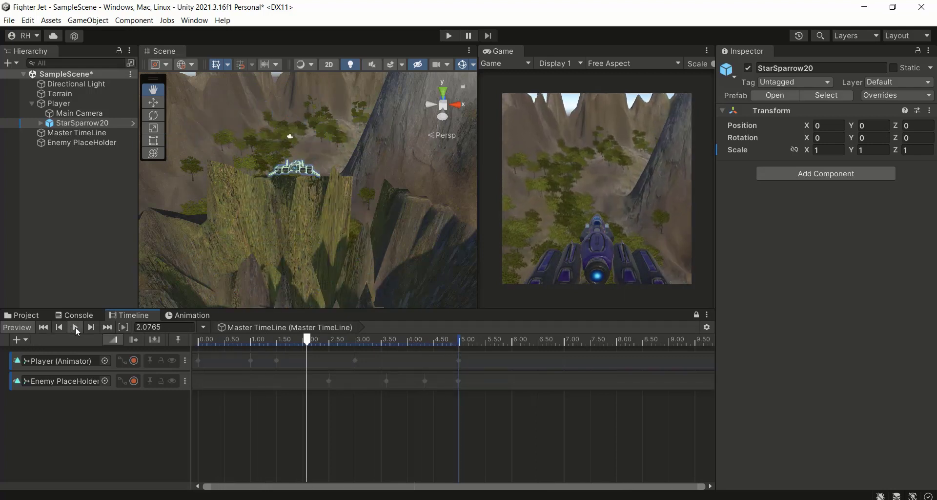